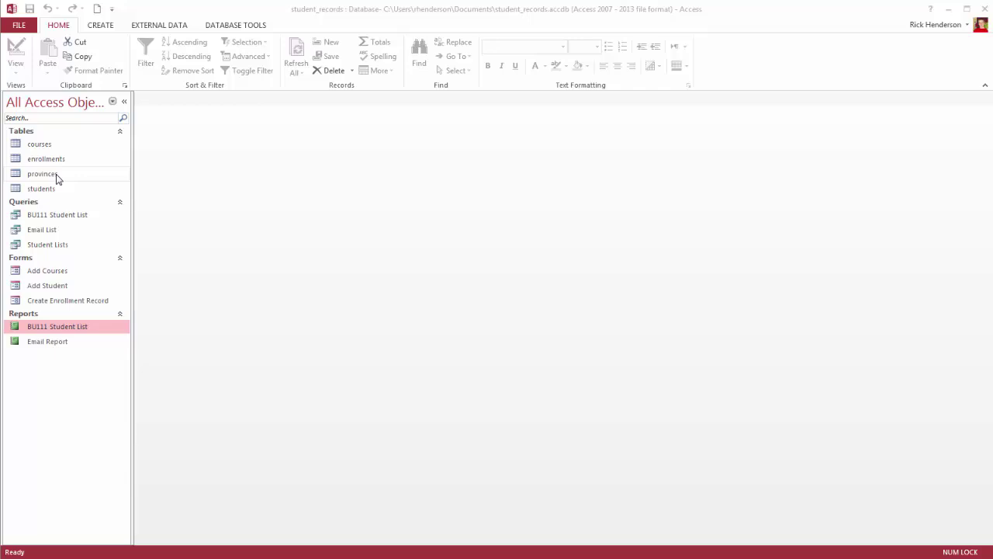
# Inspect the table relationships diagram, rearranging one table, then close it
pyautogui.click(217, 28)
pyautogui.click(144, 53)
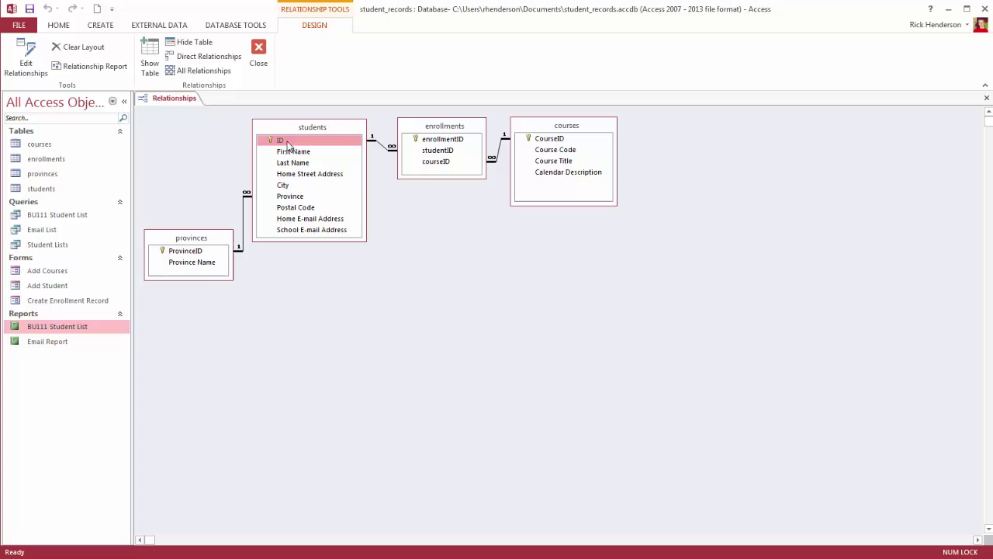
pyautogui.moveTo(288, 146)
pyautogui.mouseDown()
pyautogui.moveTo(274, 206)
pyautogui.moveTo(278, 199)
pyautogui.moveTo(200, 256)
pyautogui.mouseUp()
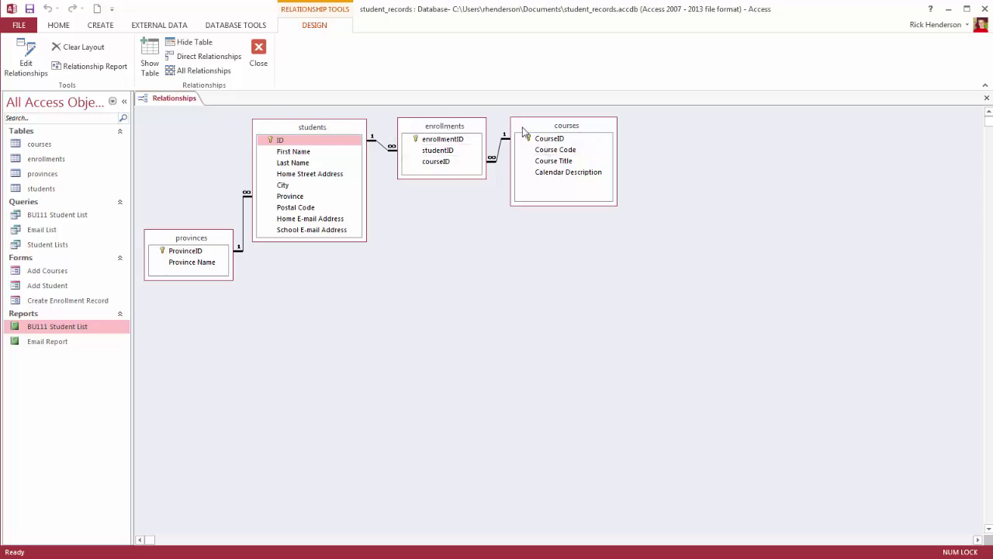
pyautogui.click(264, 65)
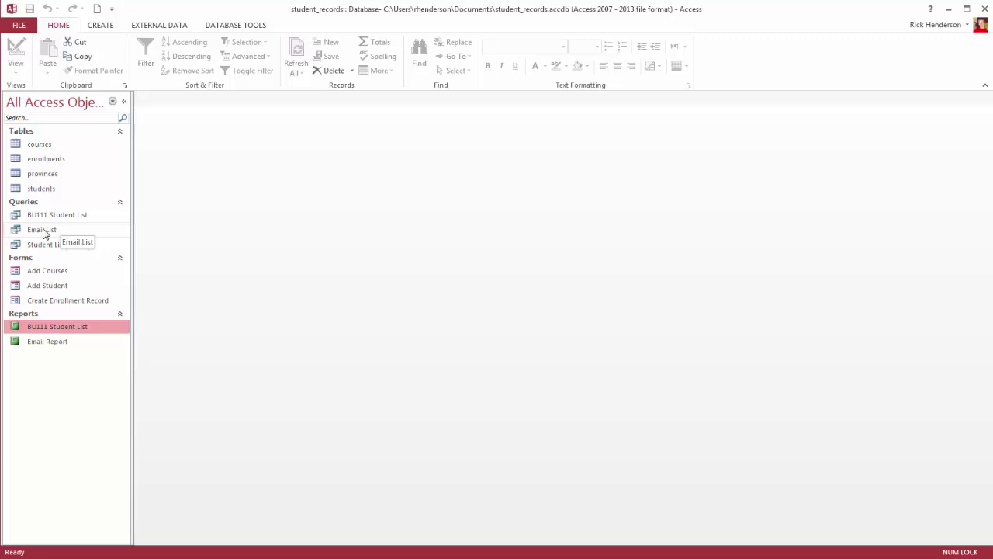
# Review the Email List query's results and design grid, then close the query
pyautogui.doubleClick(42, 230)
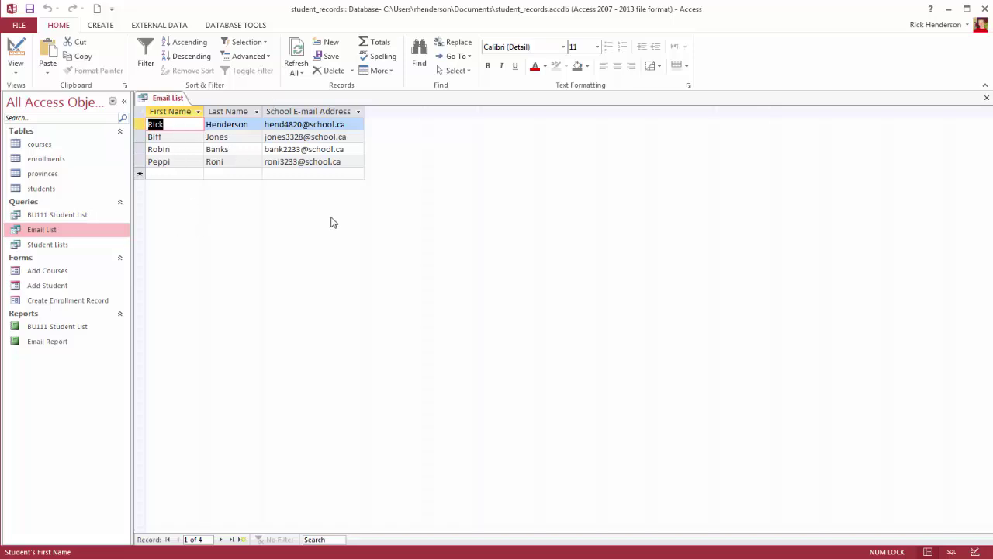
pyautogui.click(16, 54)
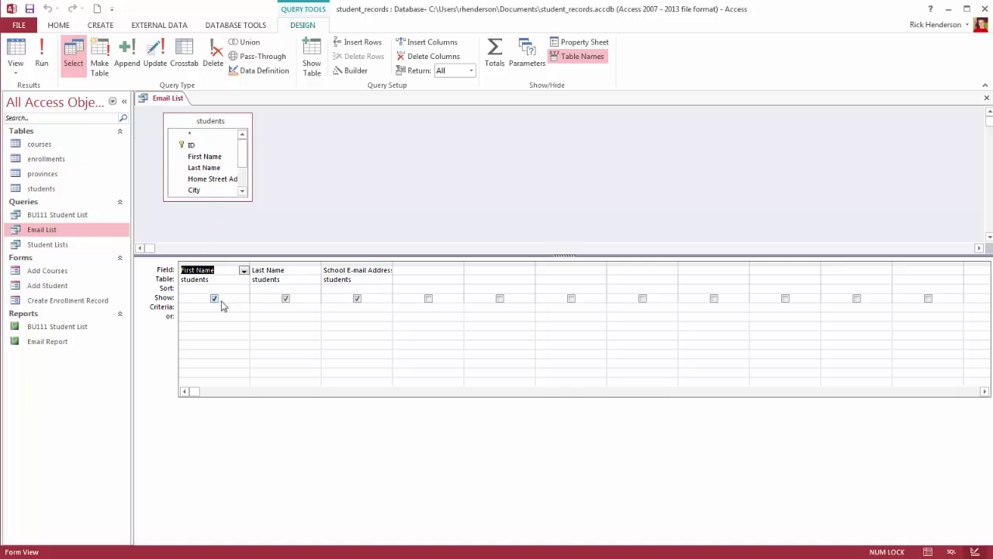
pyautogui.click(986, 98)
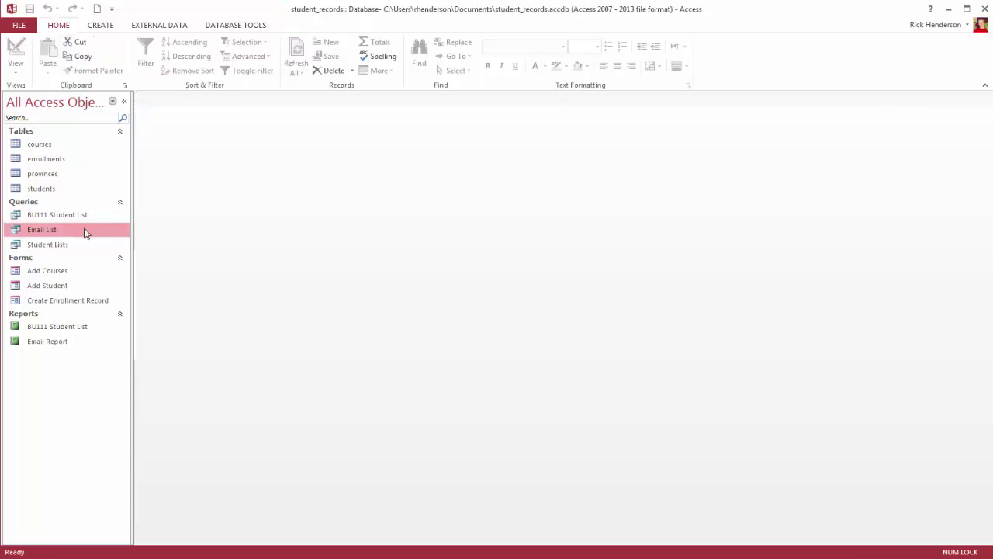
pyautogui.doubleClick(86, 231)
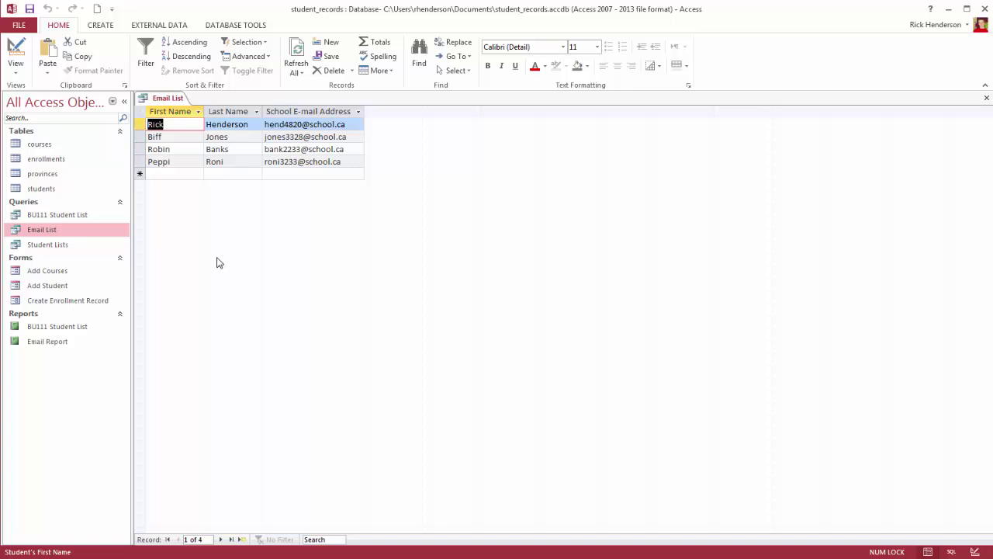
pyautogui.click(986, 102)
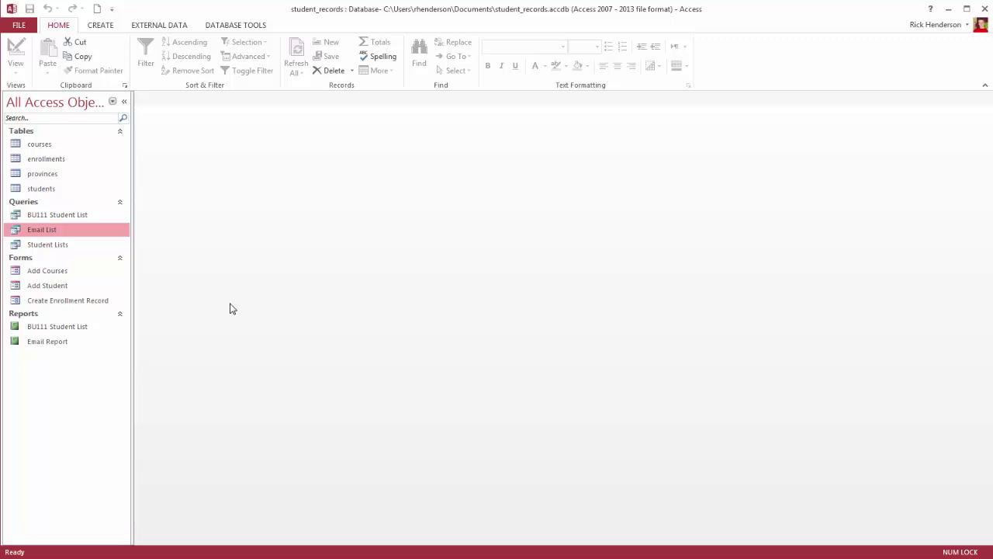
# Check the existing Email Report's page footer, close it, and select the Email List query
pyautogui.doubleClick(51, 345)
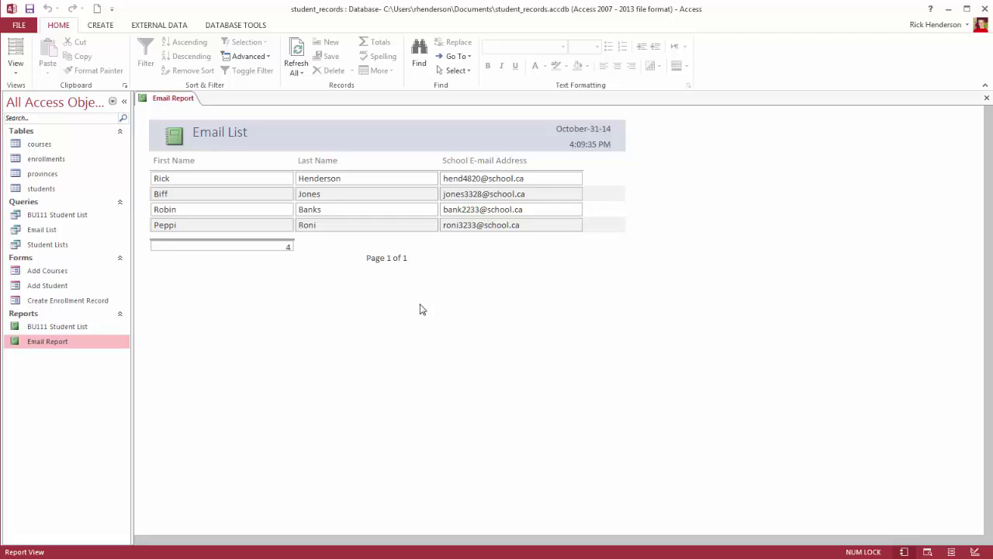
pyautogui.click(255, 263)
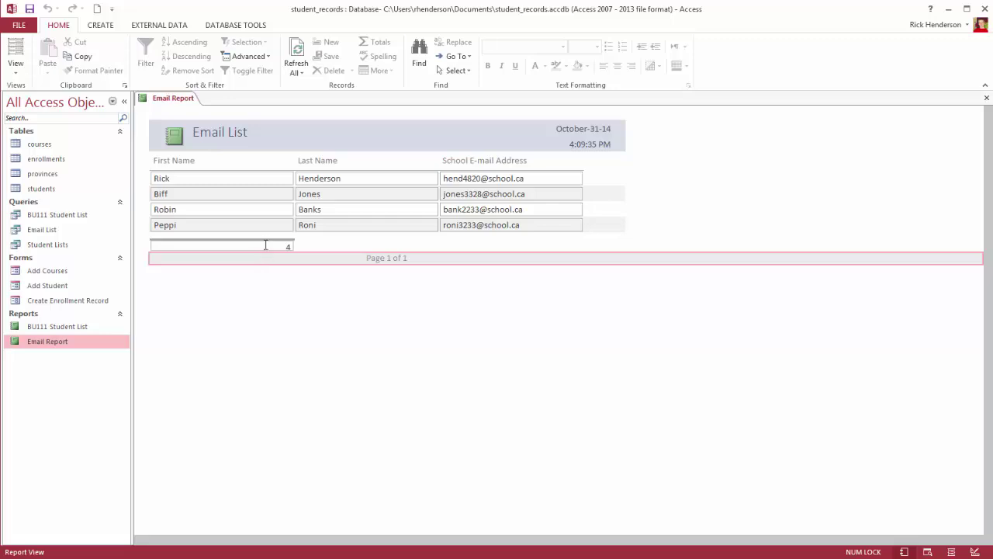
pyautogui.click(266, 245)
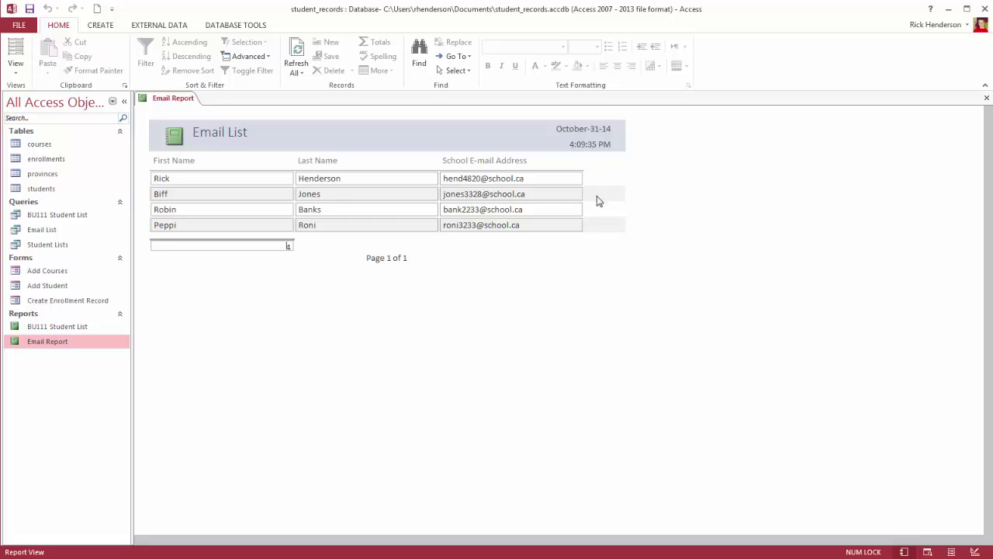
pyautogui.click(986, 98)
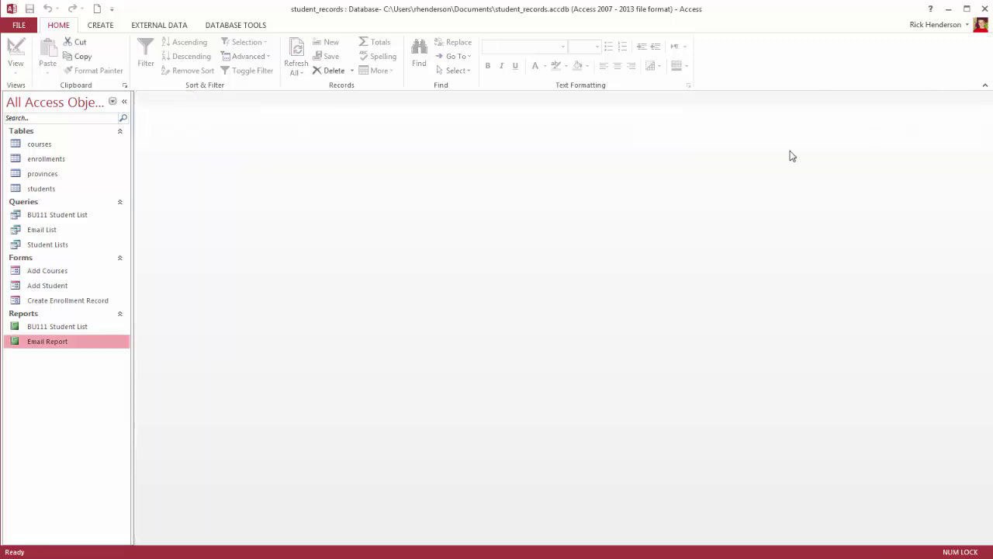
pyautogui.click(65, 234)
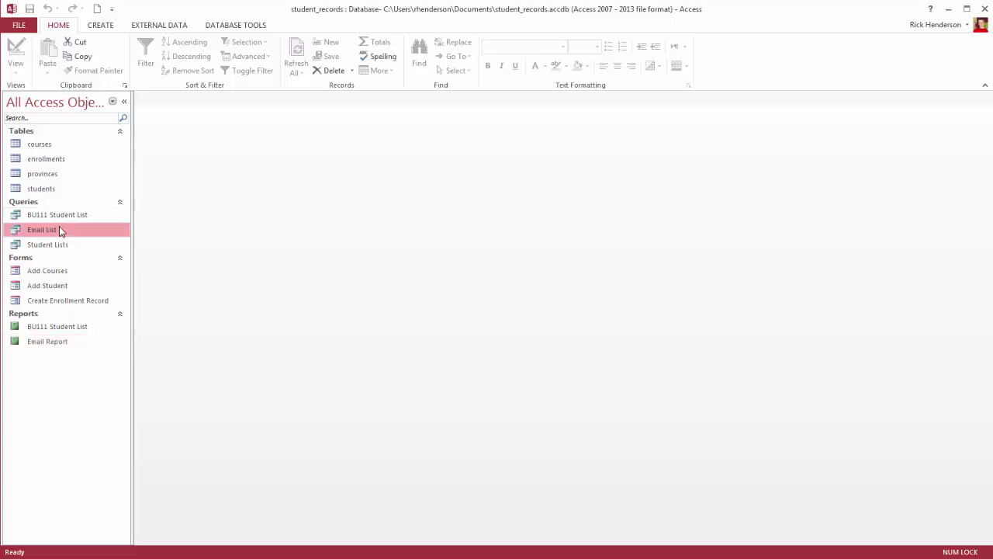
pyautogui.click(111, 28)
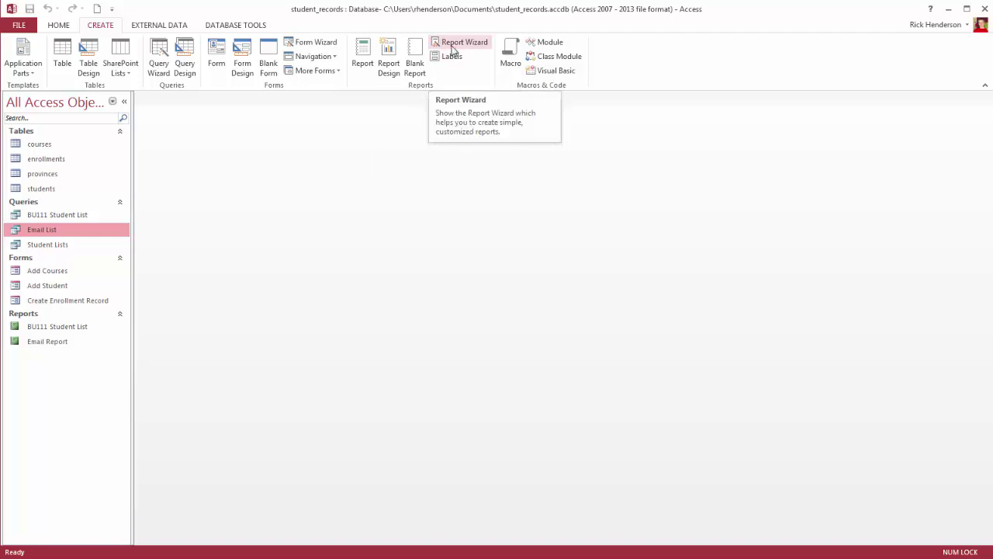
# Auto-generate a report from the Email List query and inspect its name columns
pyautogui.click(362, 56)
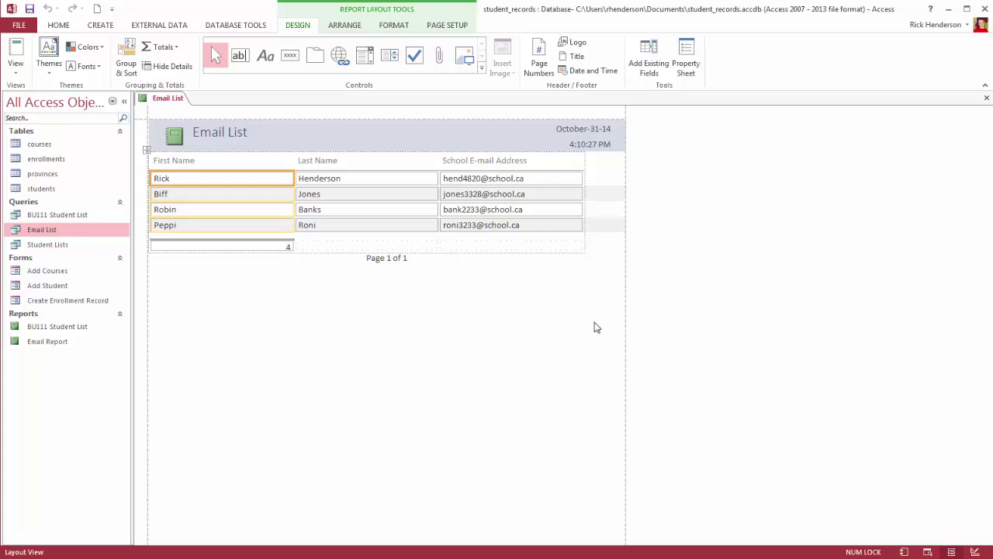
pyautogui.click(326, 245)
pyautogui.click(318, 226)
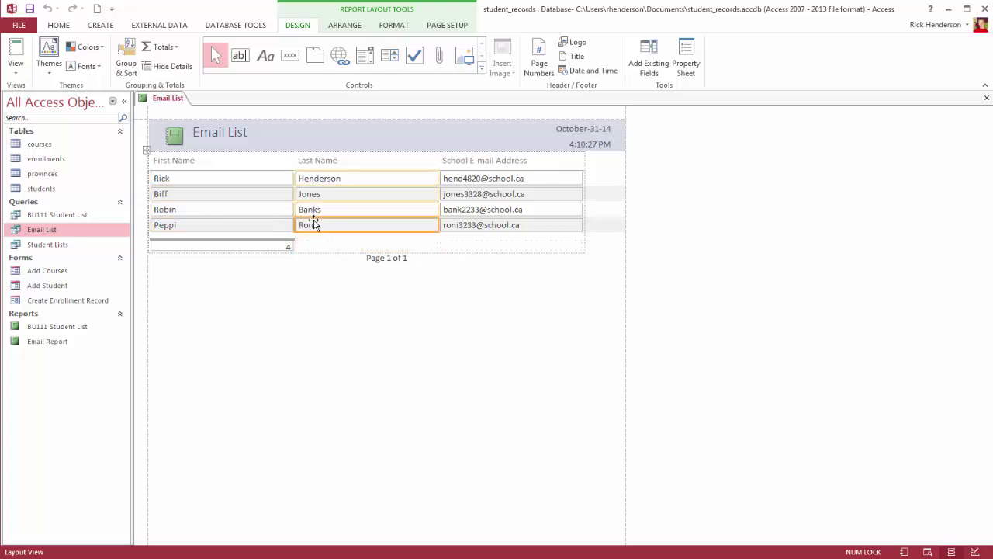
pyautogui.click(270, 194)
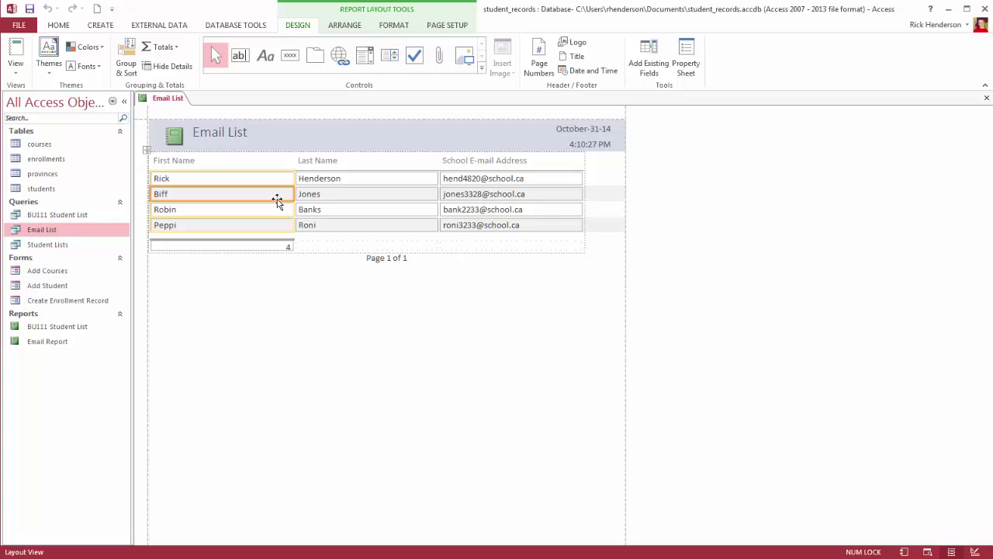
# Delete the record count box beneath the First Name column
pyautogui.click(267, 242)
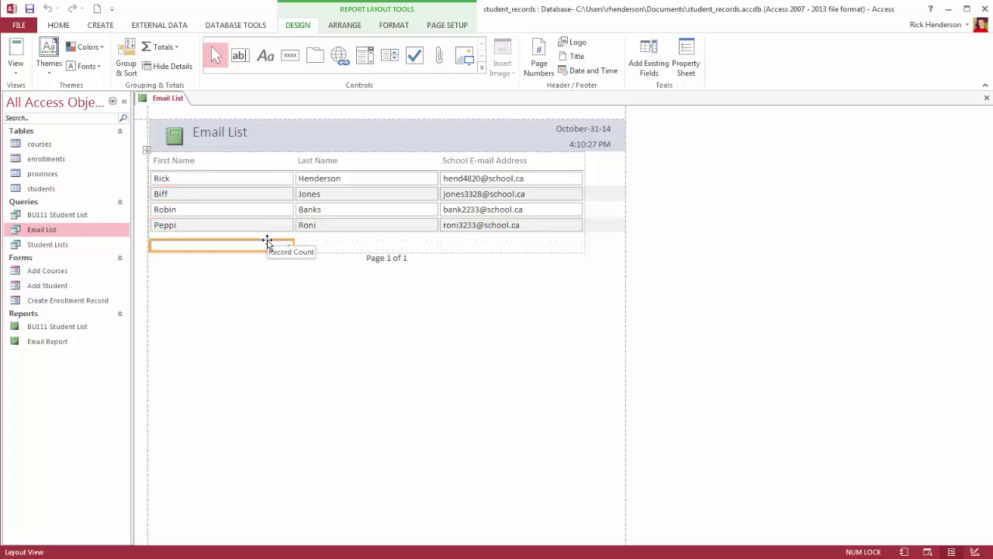
pyautogui.press('Delete')
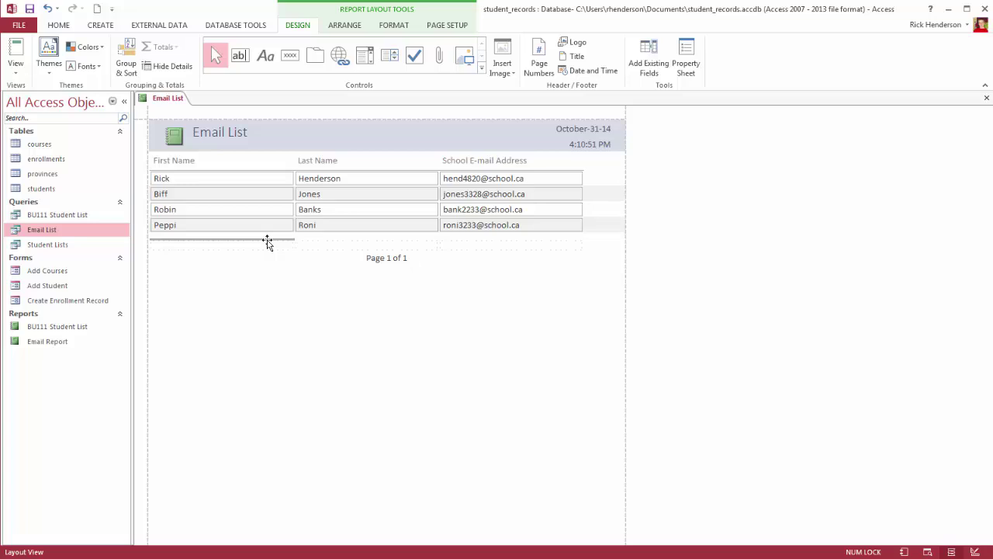
pyautogui.click(276, 241)
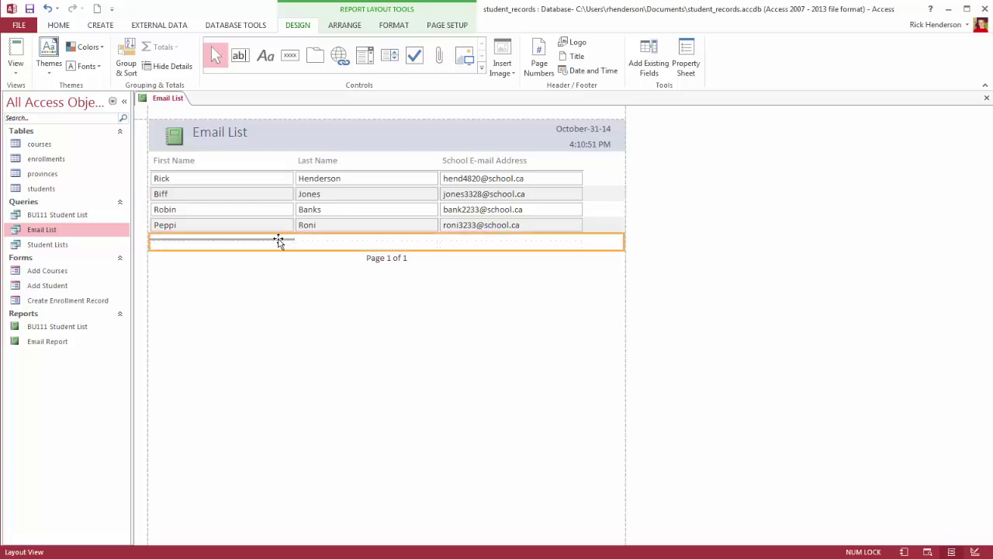
pyautogui.click(279, 242)
pyautogui.click(295, 274)
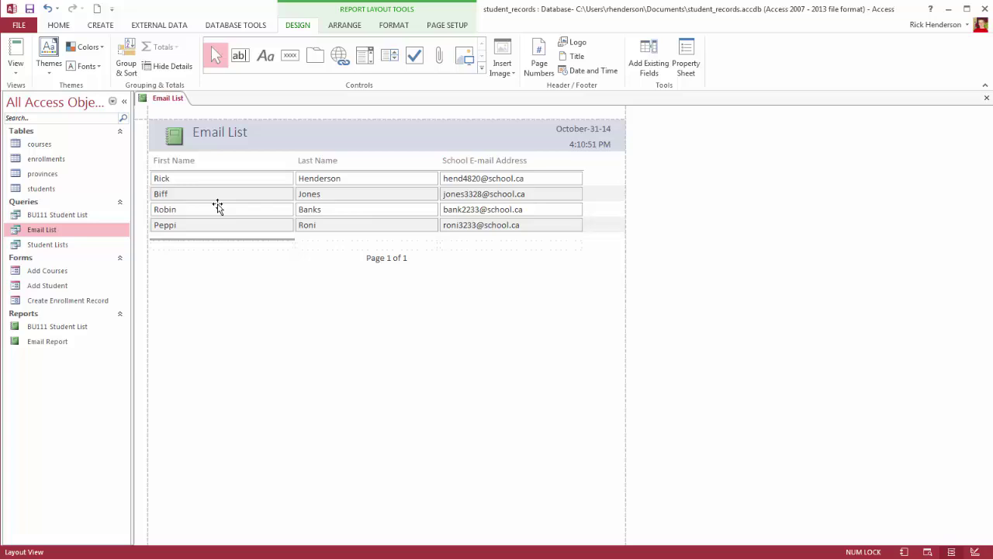
# Try moving the School E-mail Address column under Last Name, then undo it
pyautogui.click(15, 70)
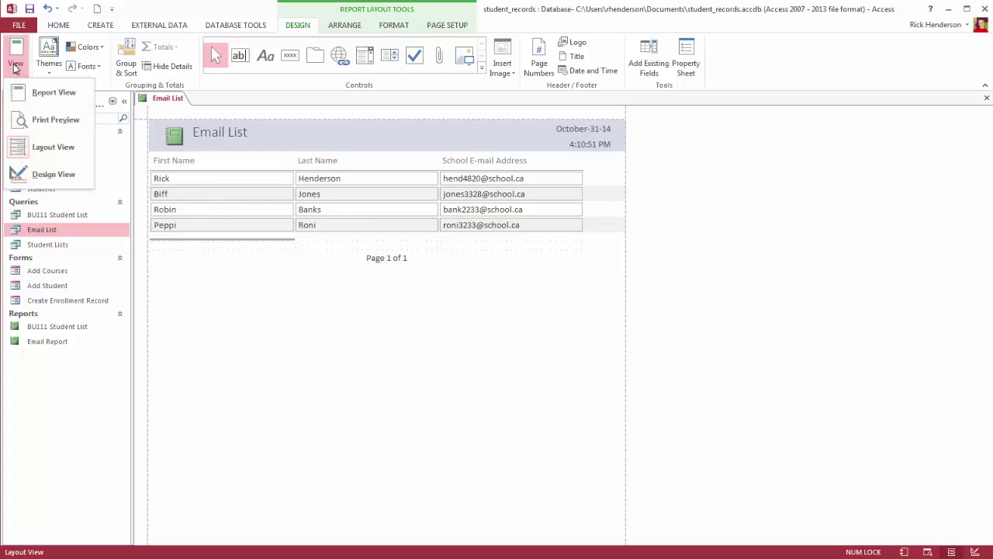
pyautogui.click(49, 147)
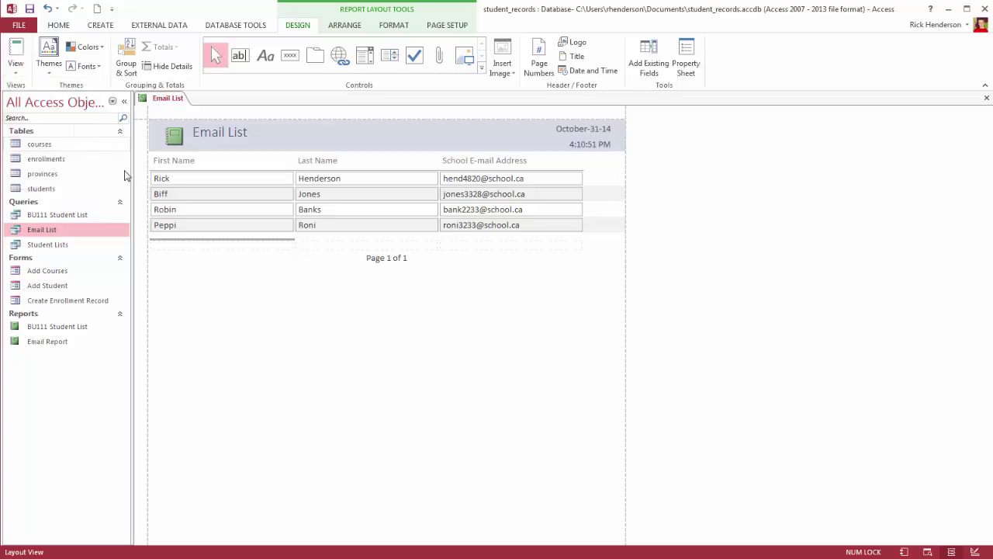
pyautogui.click(230, 204)
pyautogui.click(326, 211)
pyautogui.click(488, 208)
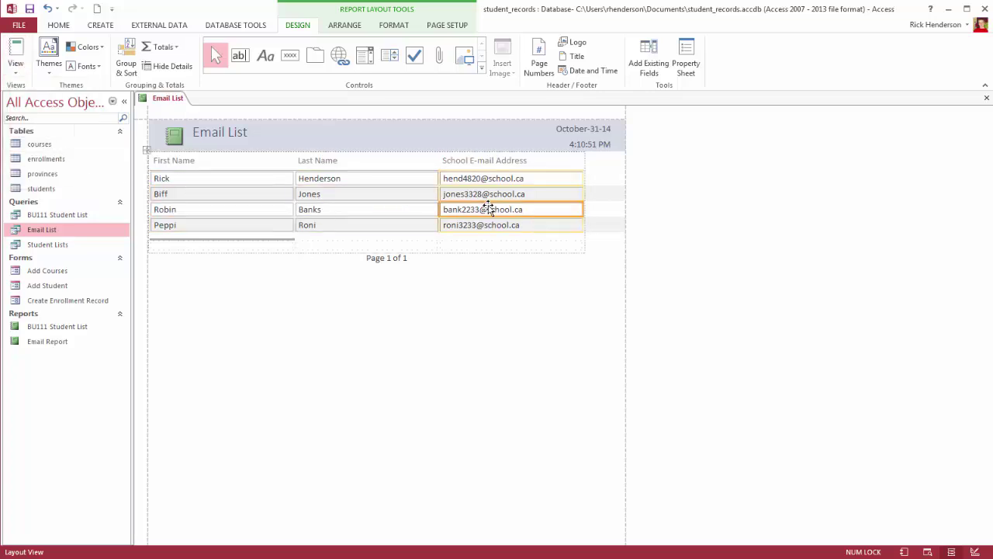
pyautogui.moveTo(476, 175); pyautogui.dragTo(421, 177)
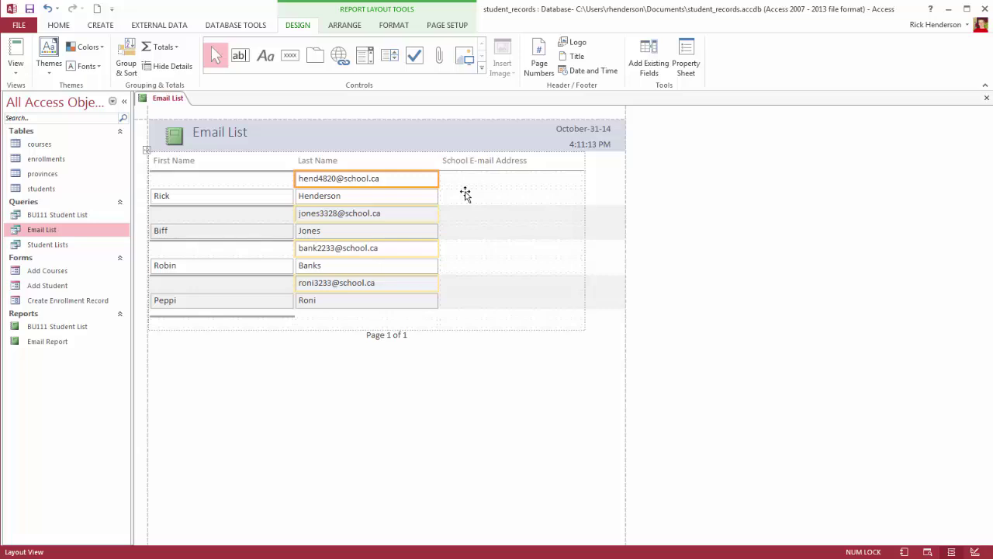
pyautogui.hotkey('ctrl', 'z')
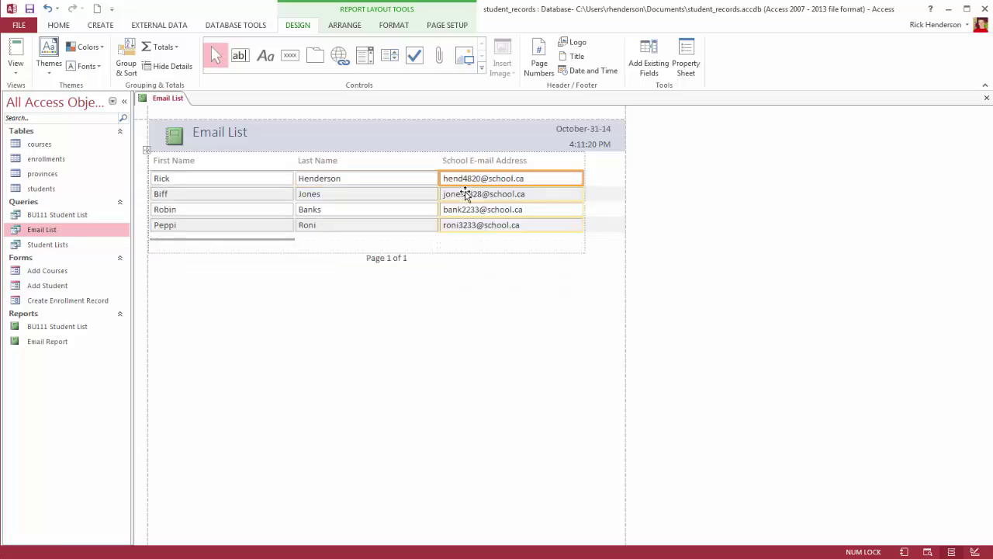
# Drag the School E-mail Address header left and reposition the Last Name column
pyautogui.click(470, 160)
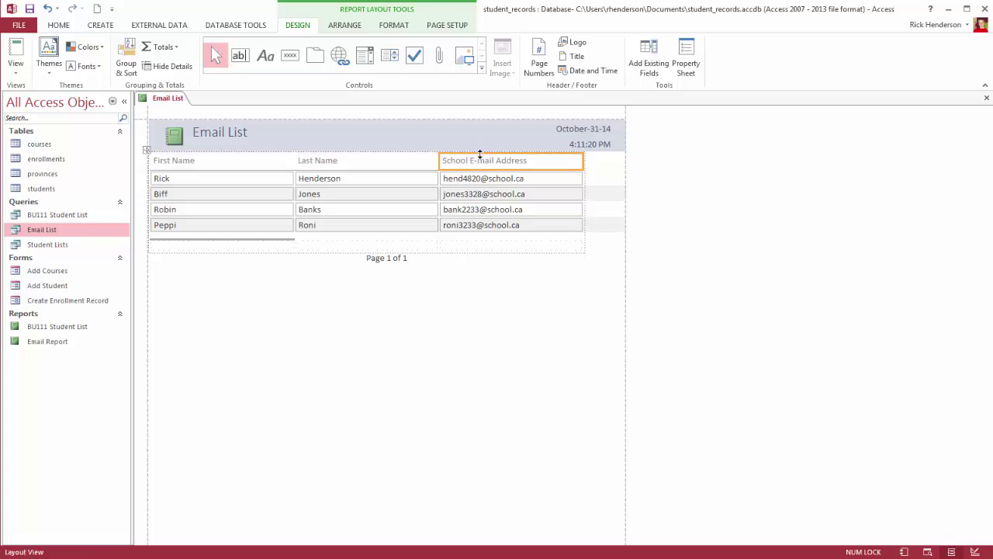
pyautogui.moveTo(479, 155); pyautogui.dragTo(381, 194)
pyautogui.click(383, 180)
pyautogui.click(394, 193)
pyautogui.click(514, 213)
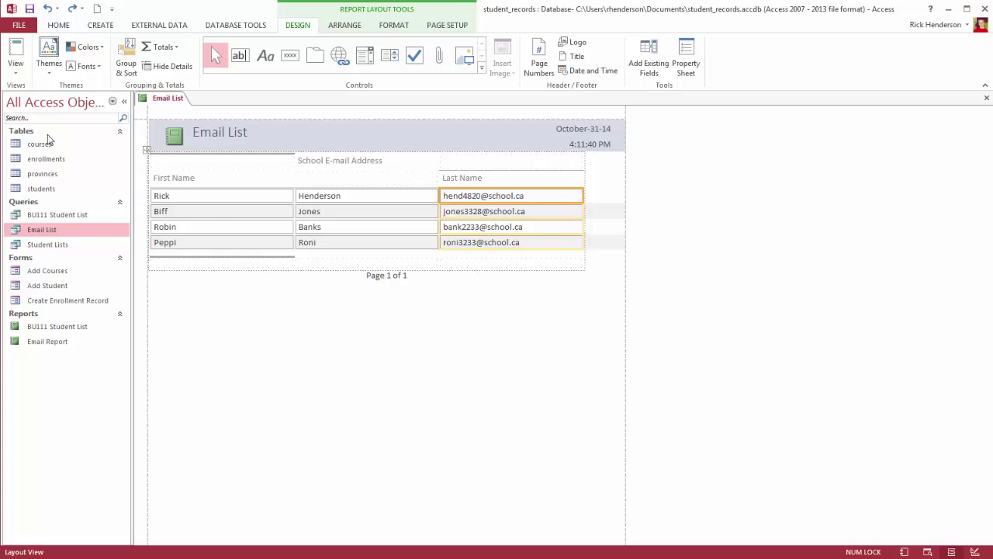
# Switch the Email List report to Design View and select the e-mail label and Report Footer control
pyautogui.click(15, 69)
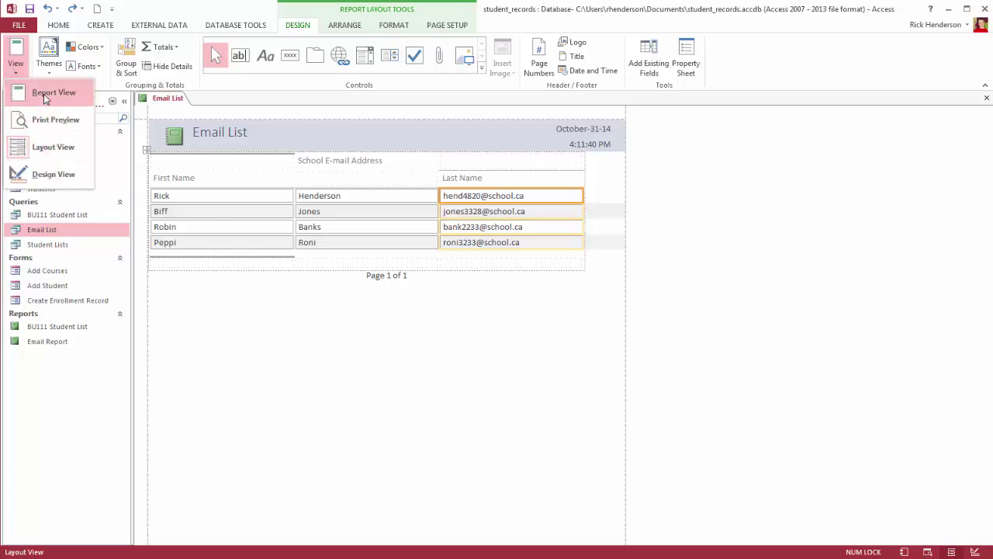
pyautogui.click(50, 173)
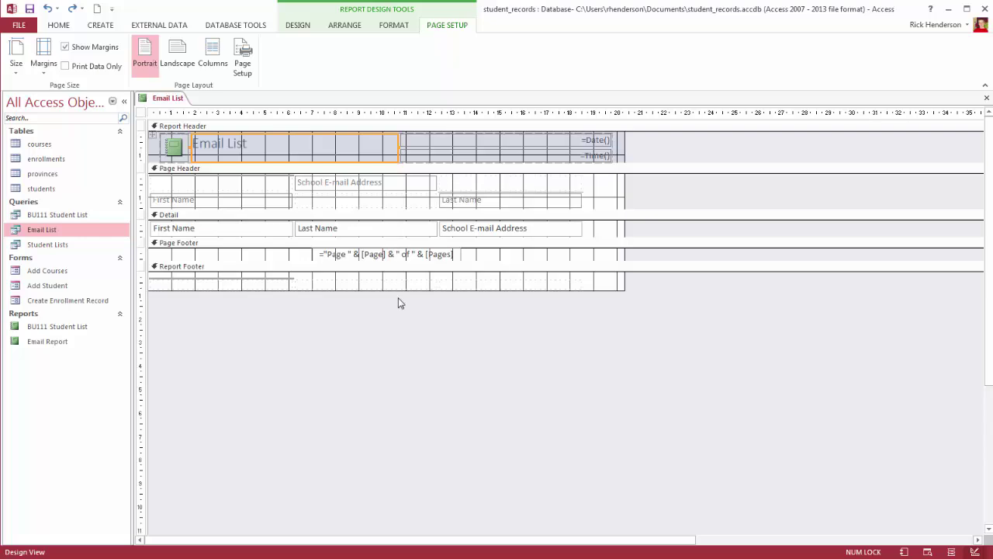
pyautogui.click(370, 189)
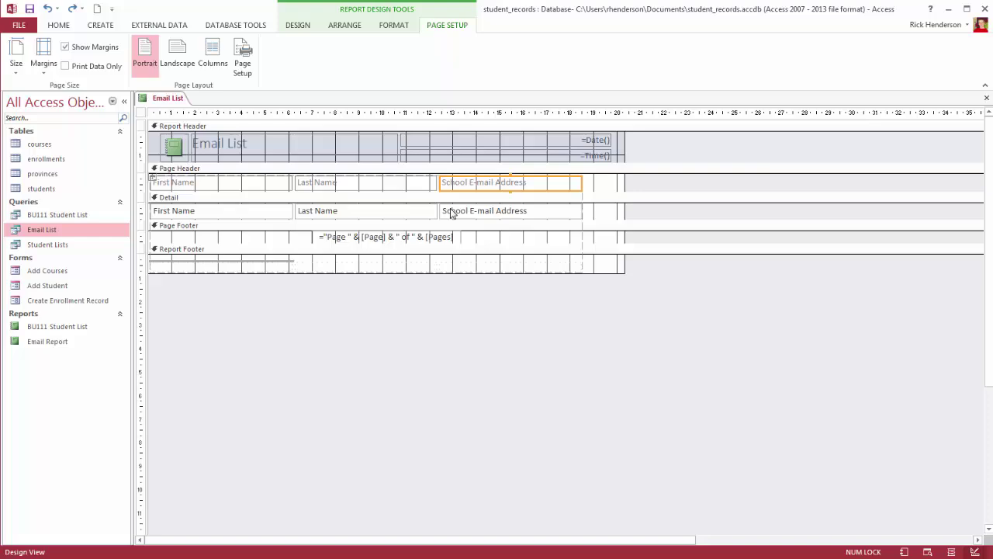
pyautogui.click(672, 157)
pyautogui.click(187, 267)
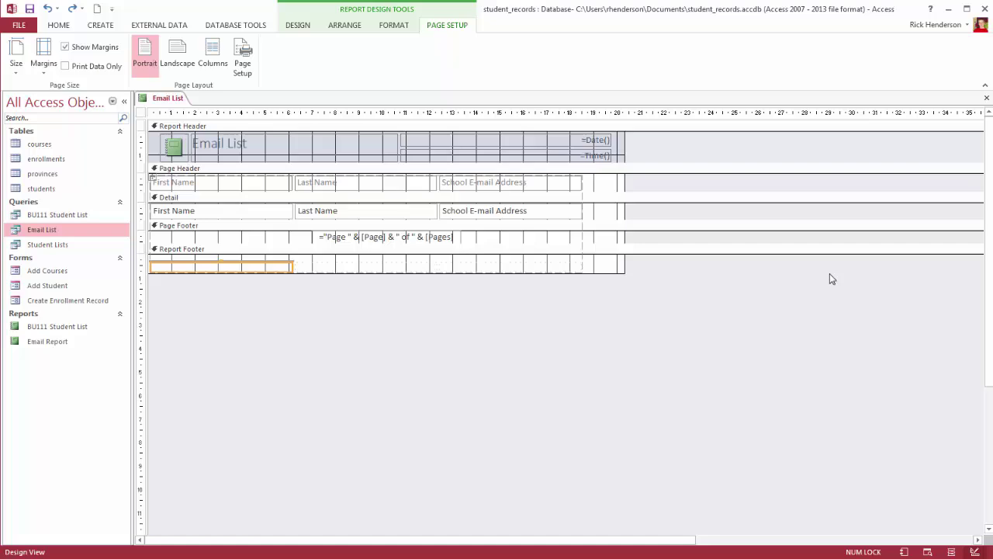
# Close the report without saving, retry Create > Report, and save the crash backup
pyautogui.click(986, 98)
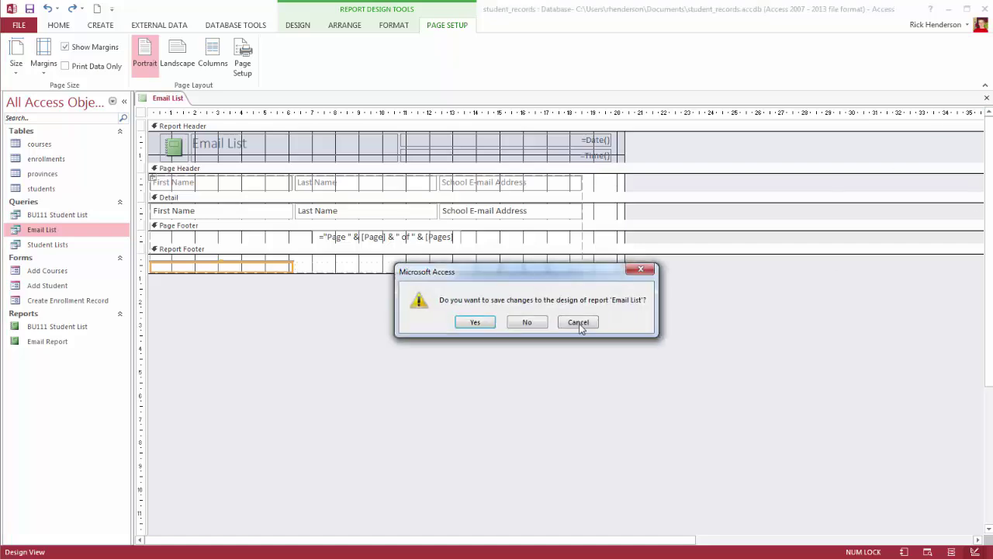
pyautogui.click(527, 322)
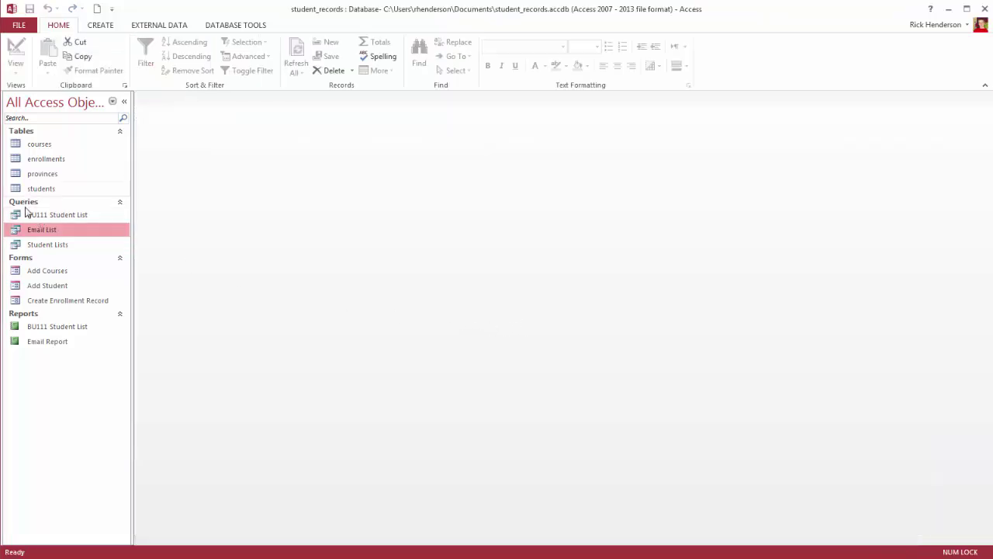
pyautogui.click(113, 25)
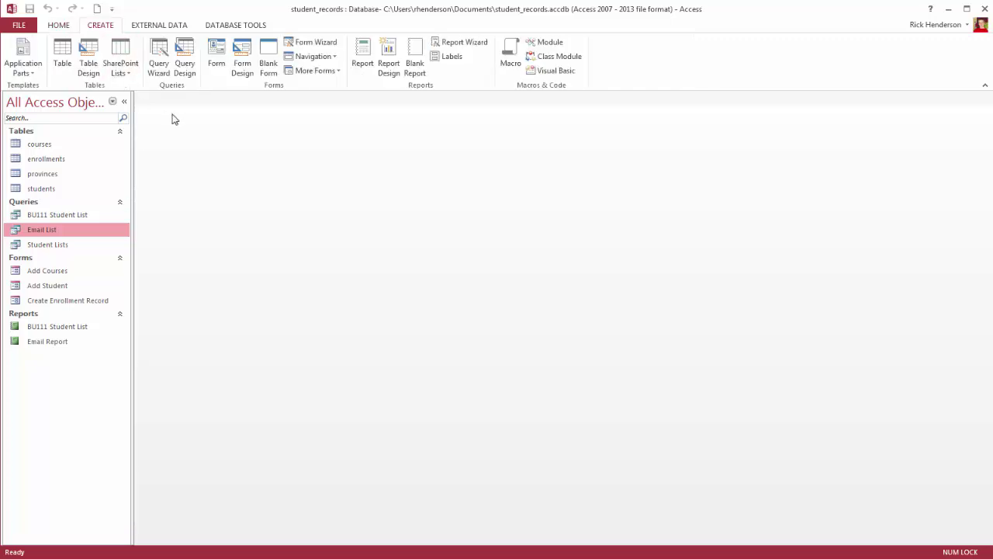
pyautogui.click(362, 61)
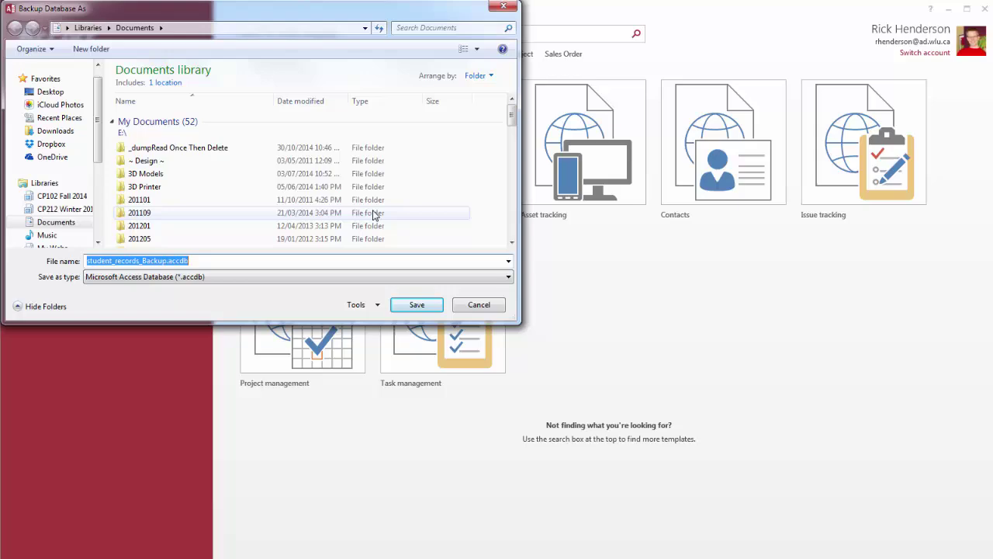
pyautogui.click(425, 304)
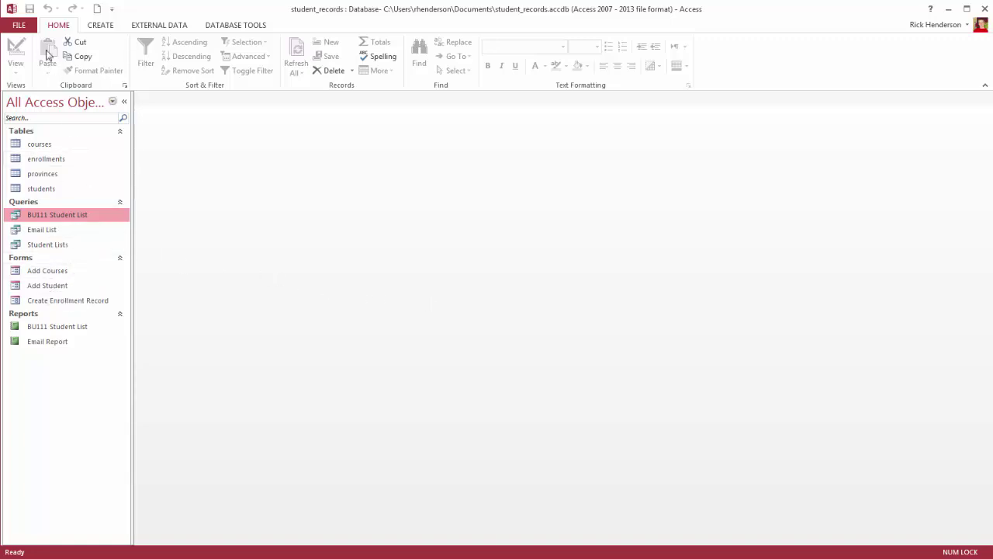
# Auto-generate a fresh report from the selected Email List query
pyautogui.click(54, 230)
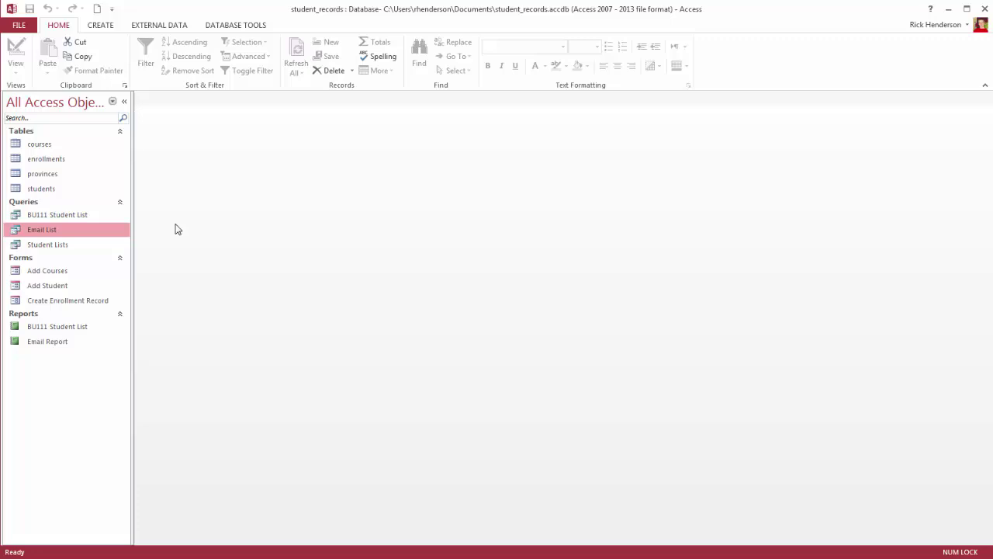
pyautogui.click(102, 26)
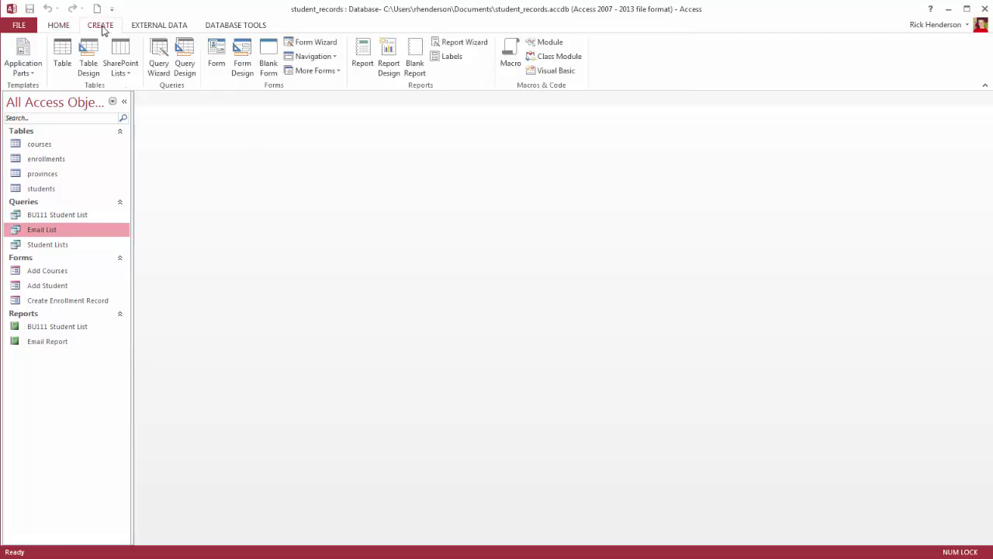
pyautogui.click(362, 63)
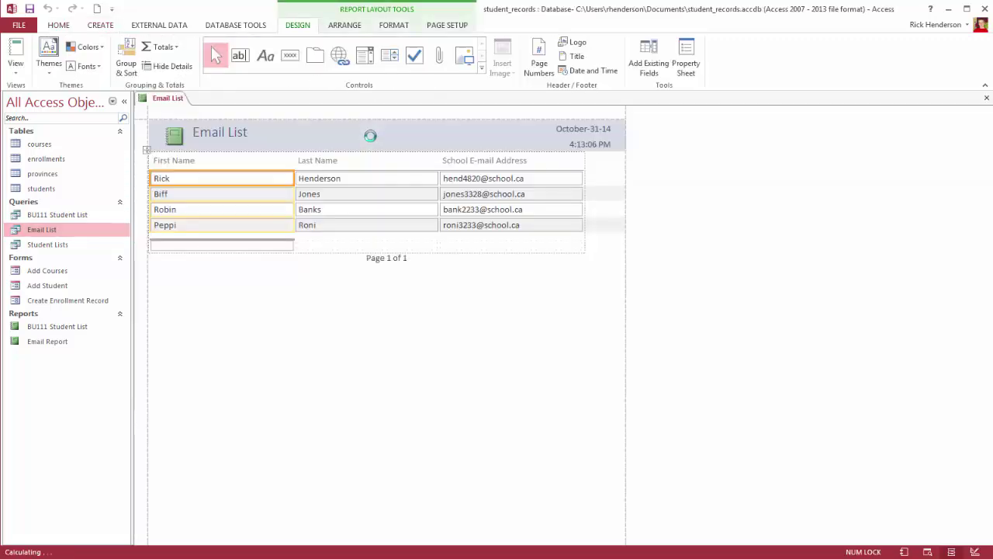
# In Design View, drag the Report Footer's bottom edge down below its =Count(*) total
pyautogui.click(22, 68)
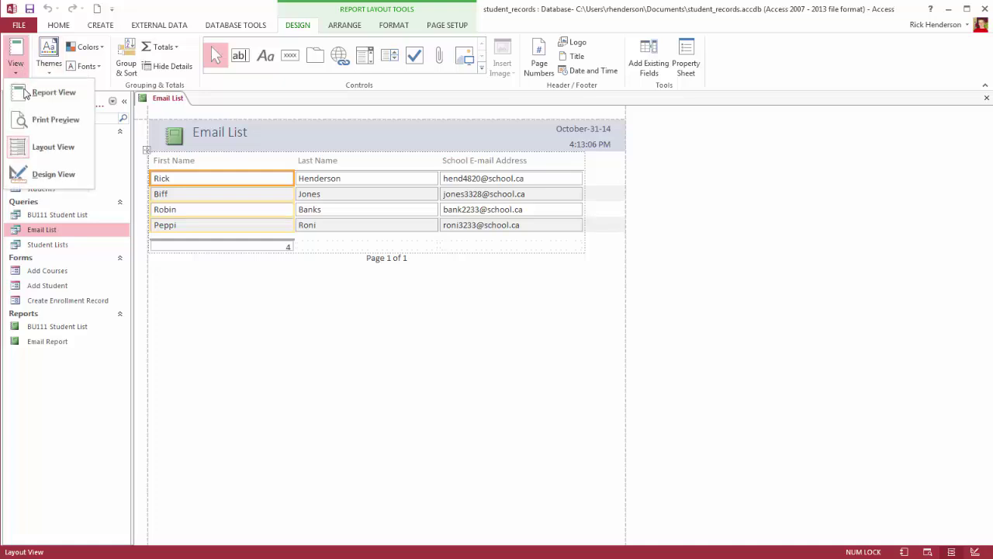
pyautogui.click(44, 172)
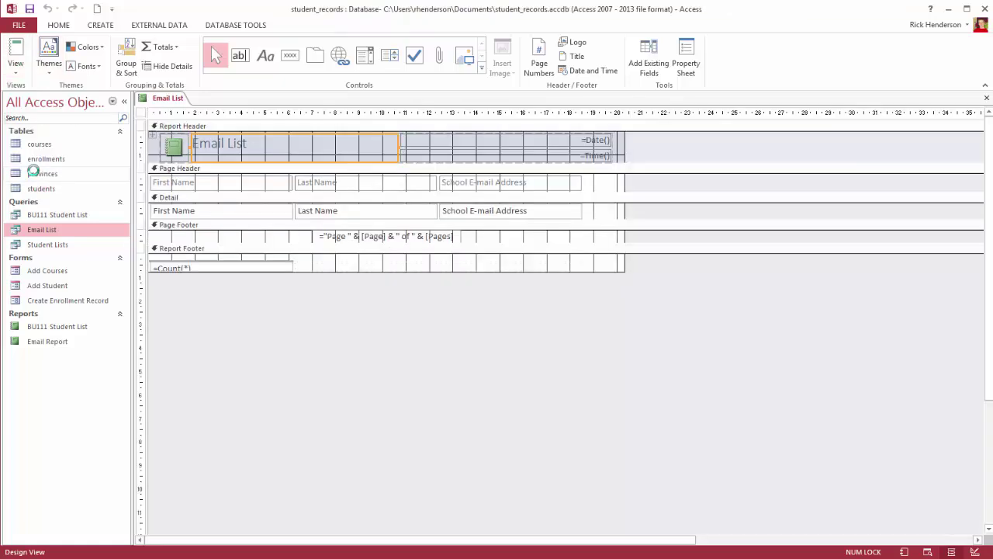
pyautogui.click(211, 266)
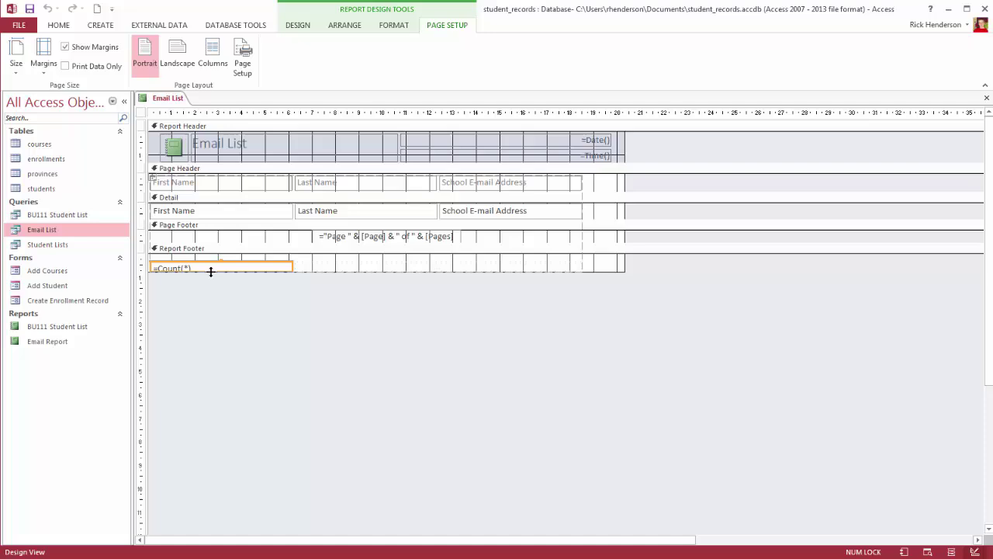
pyautogui.click(211, 271)
pyautogui.moveTo(210, 273); pyautogui.dragTo(220, 273)
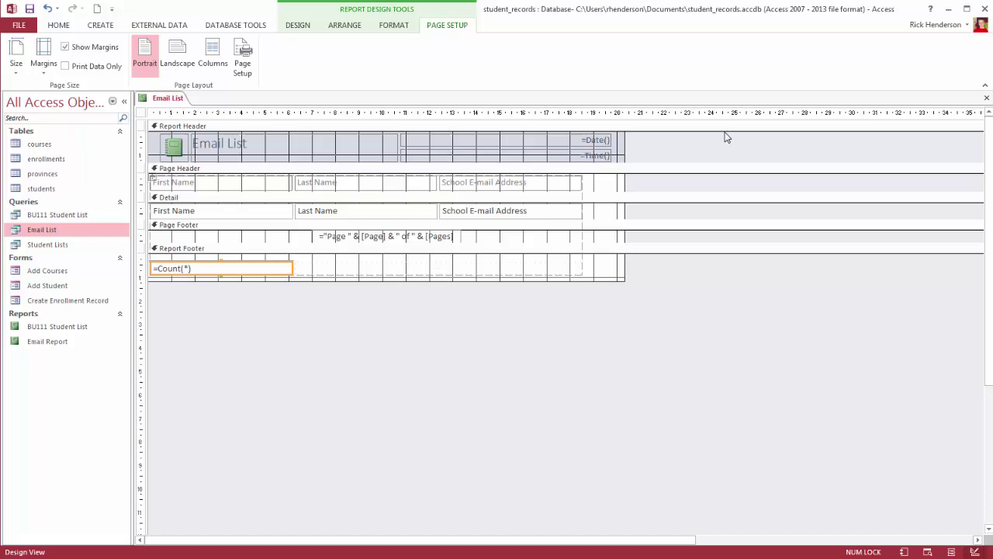
# Save the report as 'Better Email Report' and reopen it from the Navigation Pane
pyautogui.click(986, 98)
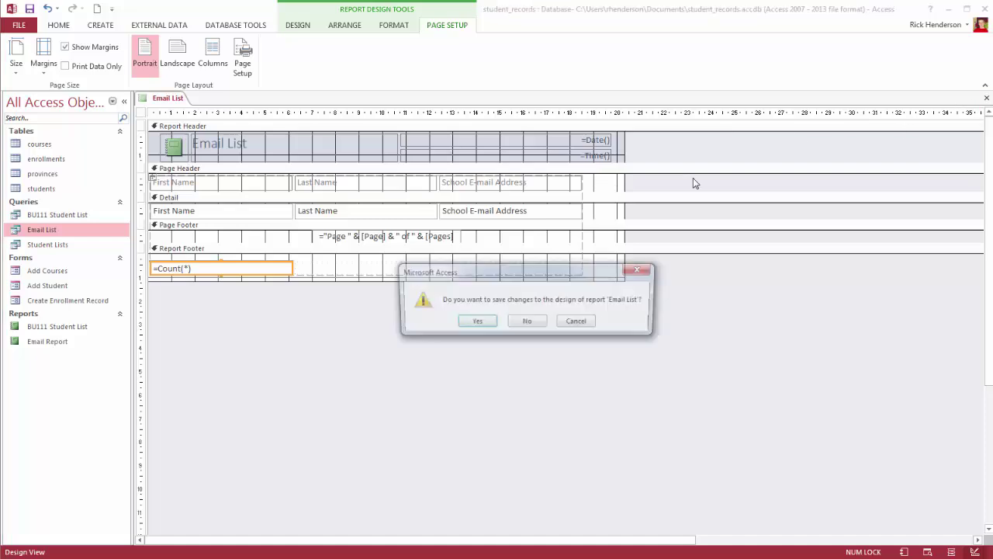
pyautogui.click(474, 323)
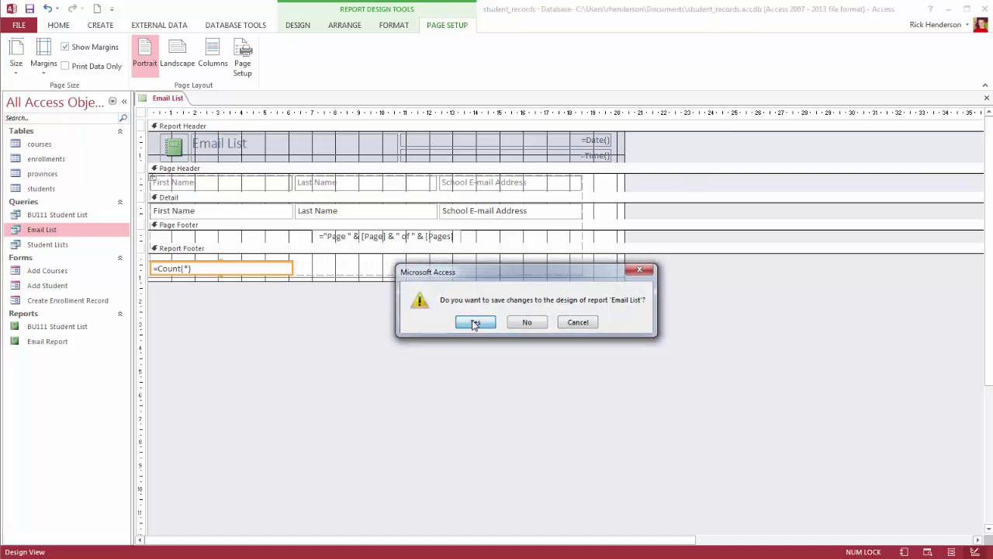
pyautogui.click(469, 199)
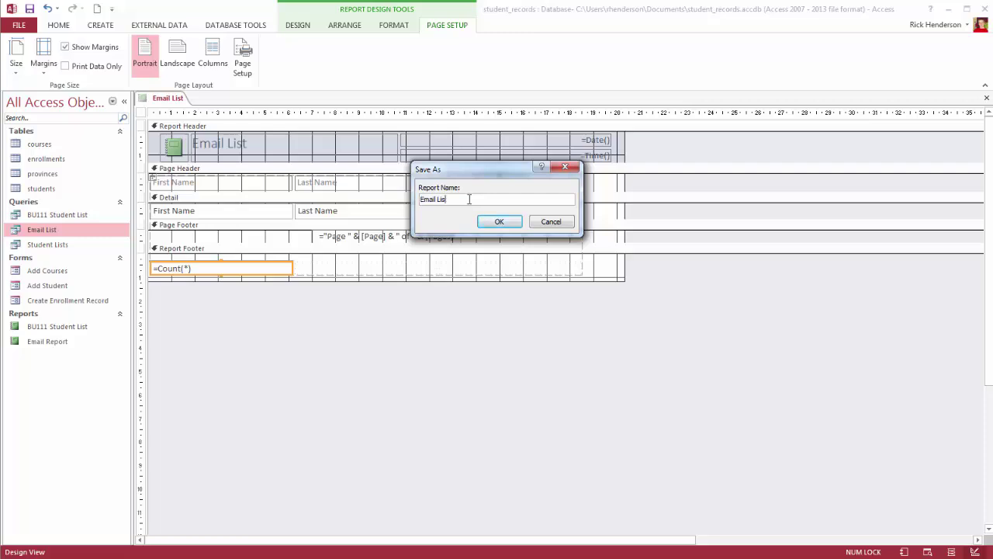
pyautogui.press('BackSpace')
pyautogui.press('BackSpace')
pyautogui.press('BackSpace')
pyautogui.press('BackSpace')
pyautogui.press('BackSpace')
pyautogui.press('BackSpace')
pyautogui.press('BackSpace')
pyautogui.press('BackSpace')
pyautogui.press('BackSpace')
pyautogui.write('Better Email Report')
pyautogui.press('Return')
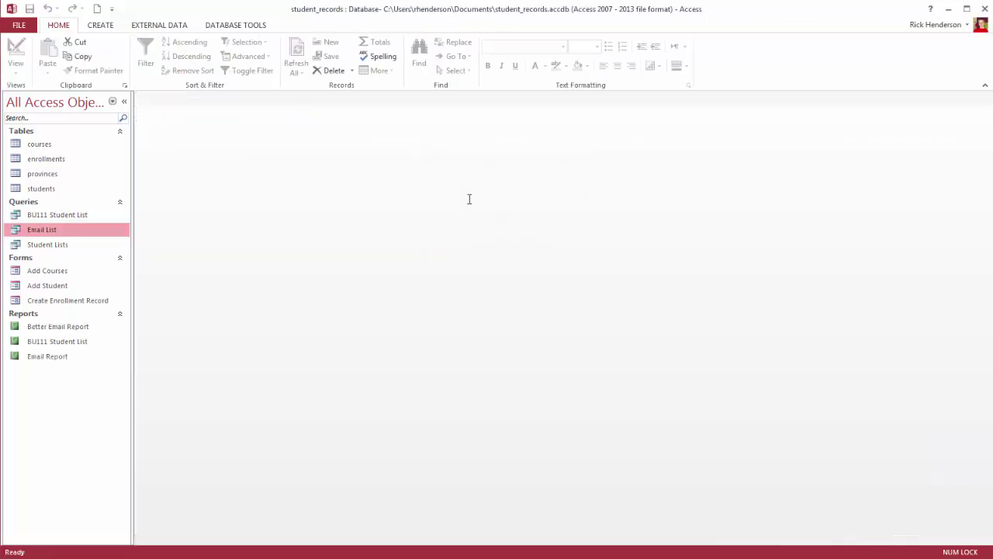
pyautogui.doubleClick(62, 329)
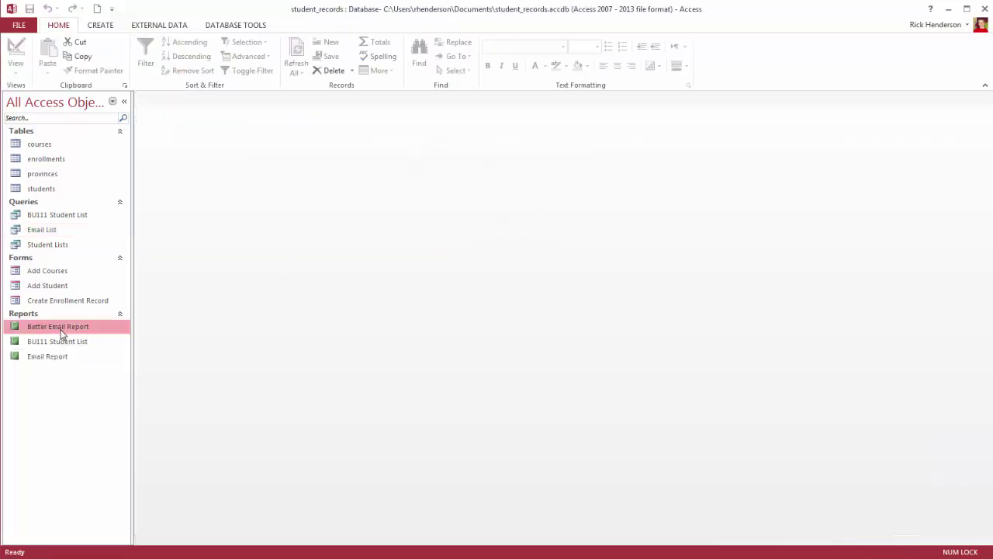